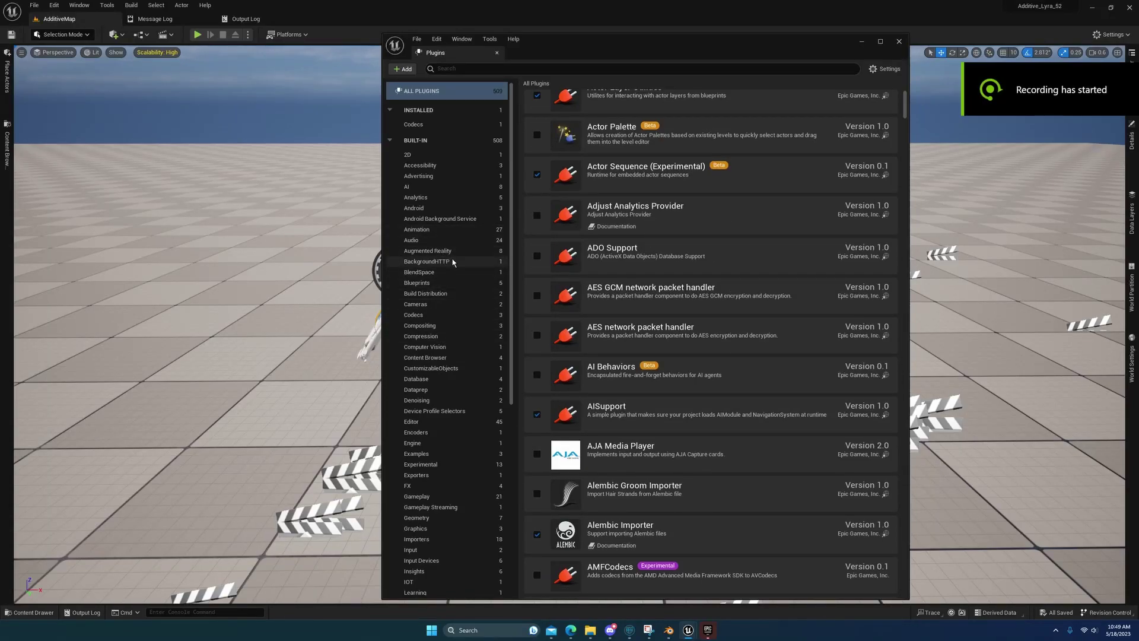
Enable the experimental Skeletal Mesh Modeling Tools plugin from the Animation category and restart the editor
click(425, 231)
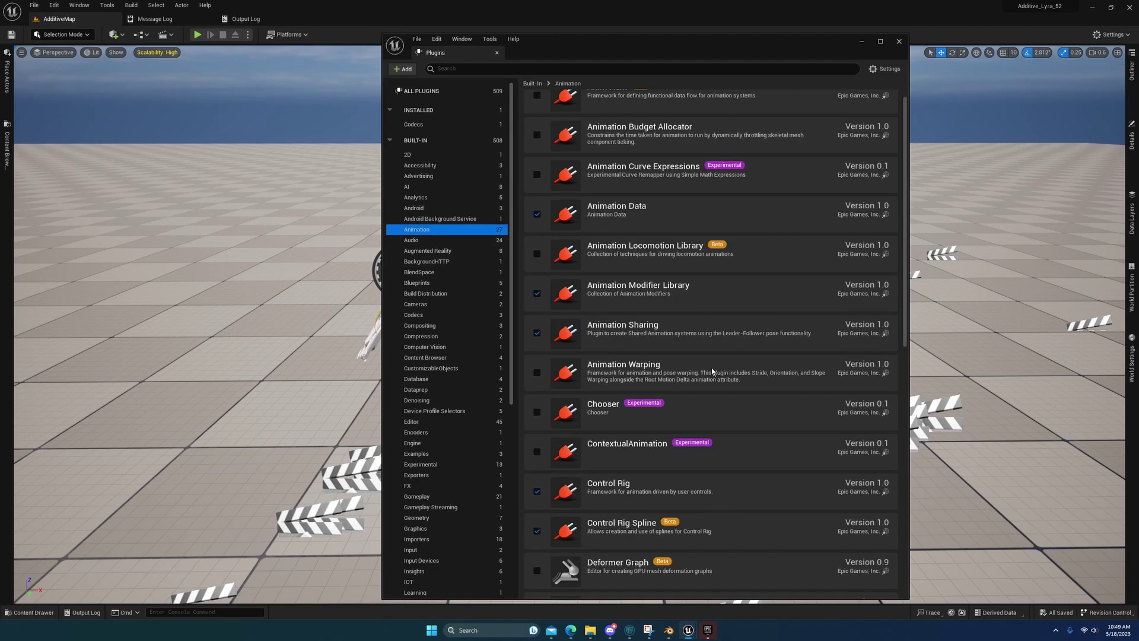
scroll(712, 370, down, 3)
scroll(711, 366, down, 14)
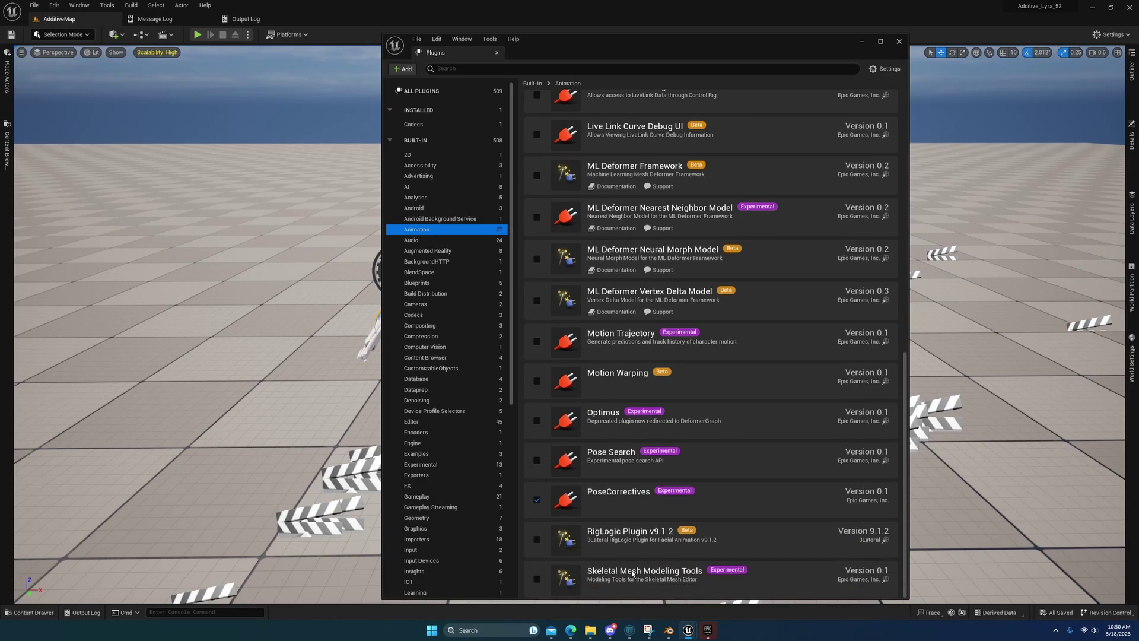
click(537, 580)
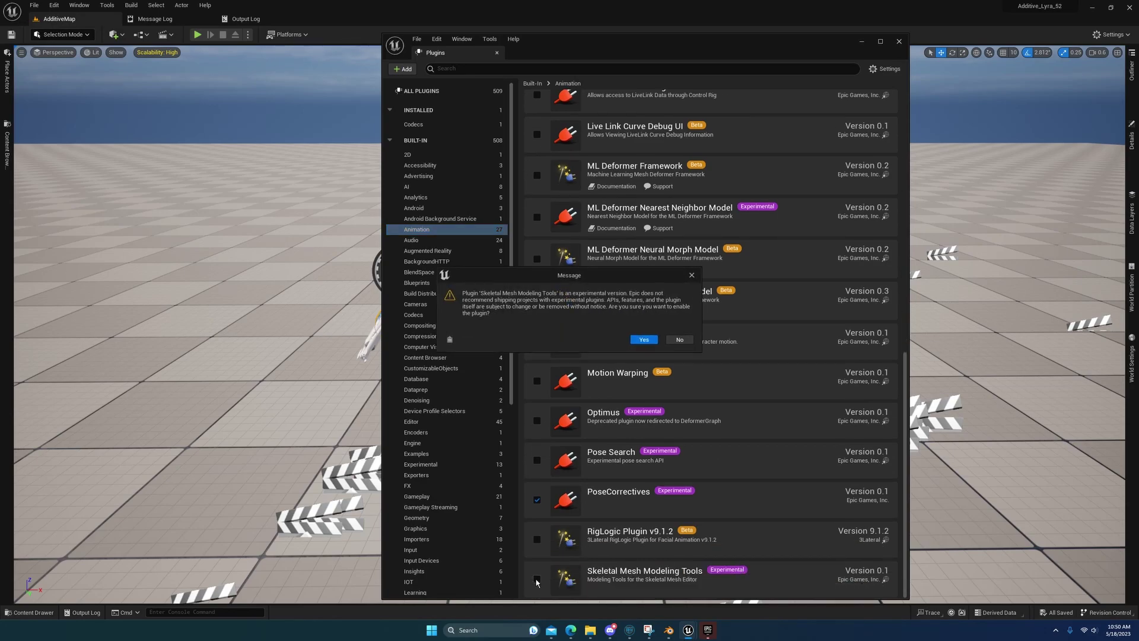
click(639, 340)
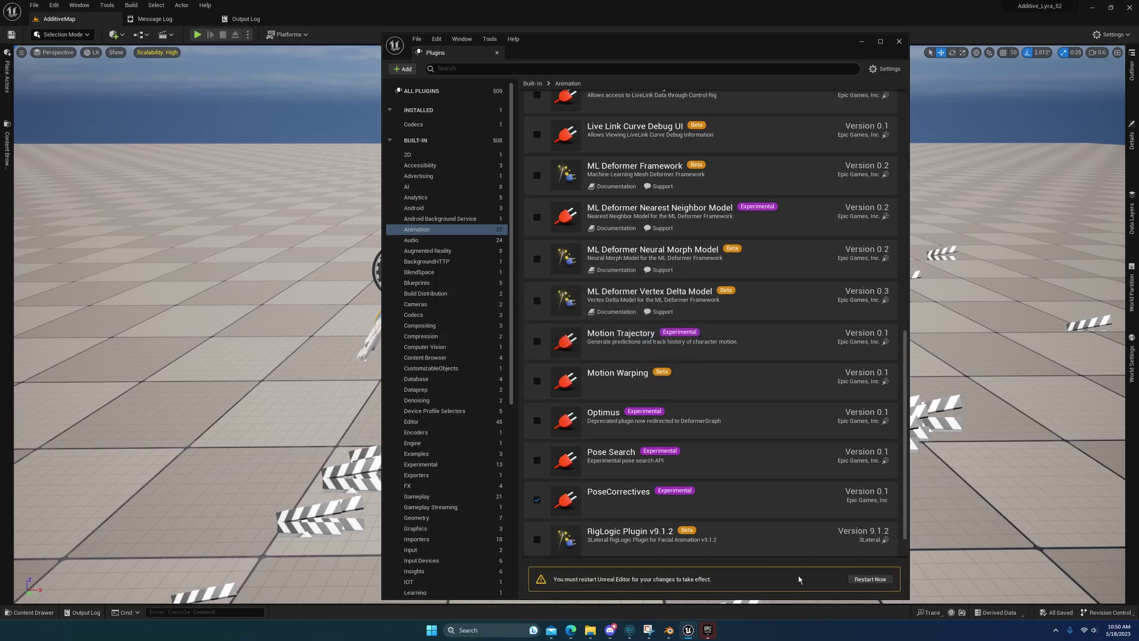
click(870, 579)
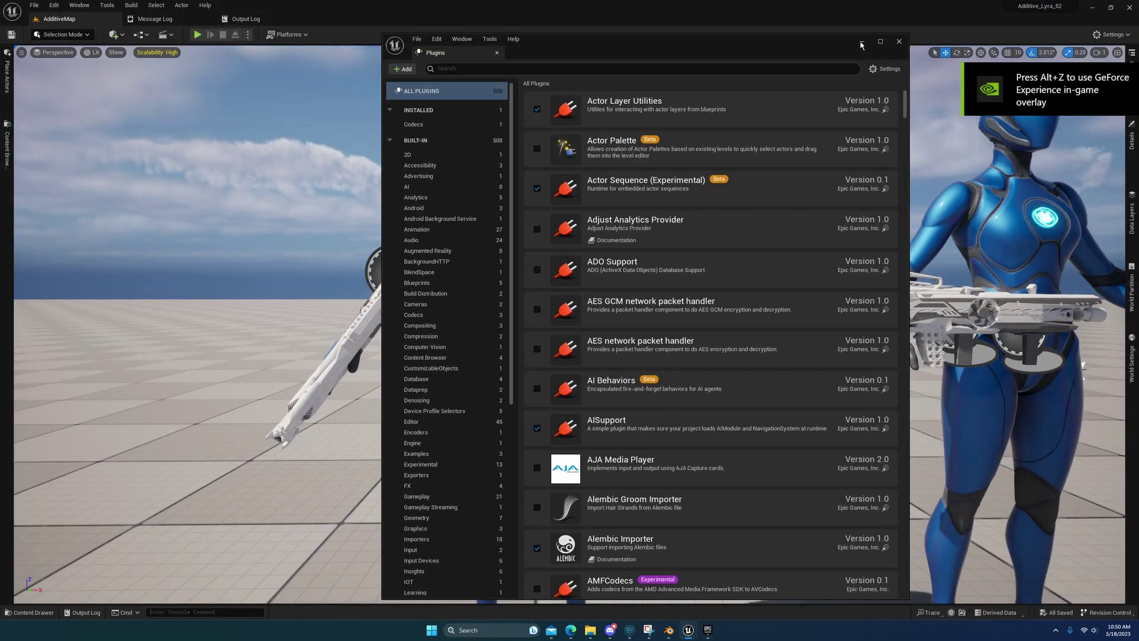
Put the Plugins window away and select the blue mannequin holding the rifle in the level
click(862, 44)
click(478, 240)
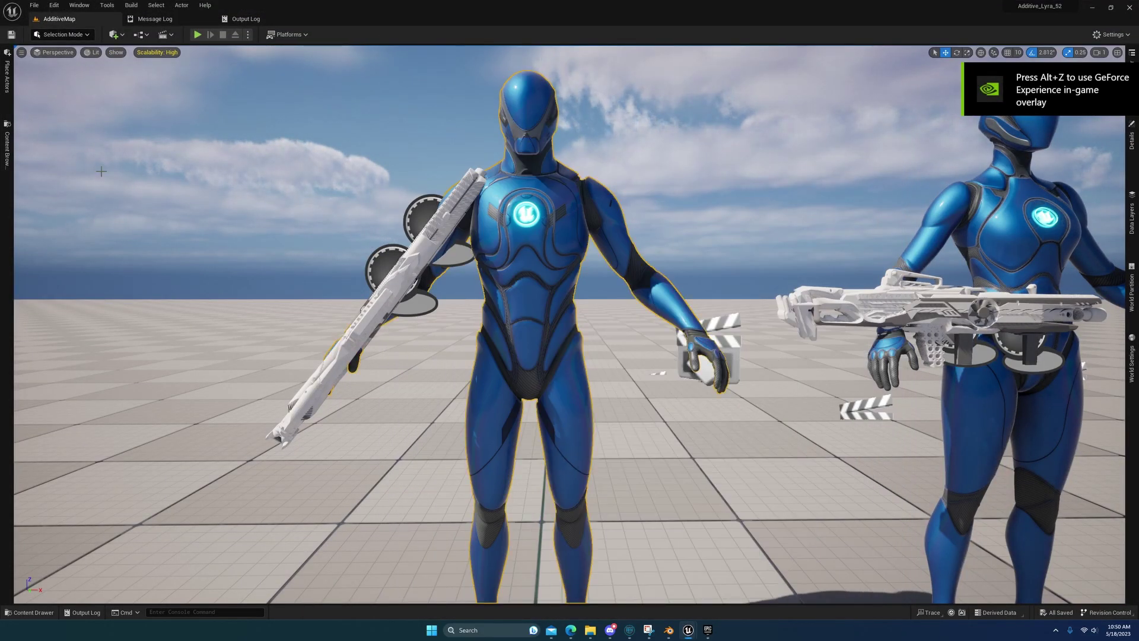
Switch the level editor to Modeling mode to view its tools, and return to Selection mode
click(68, 34)
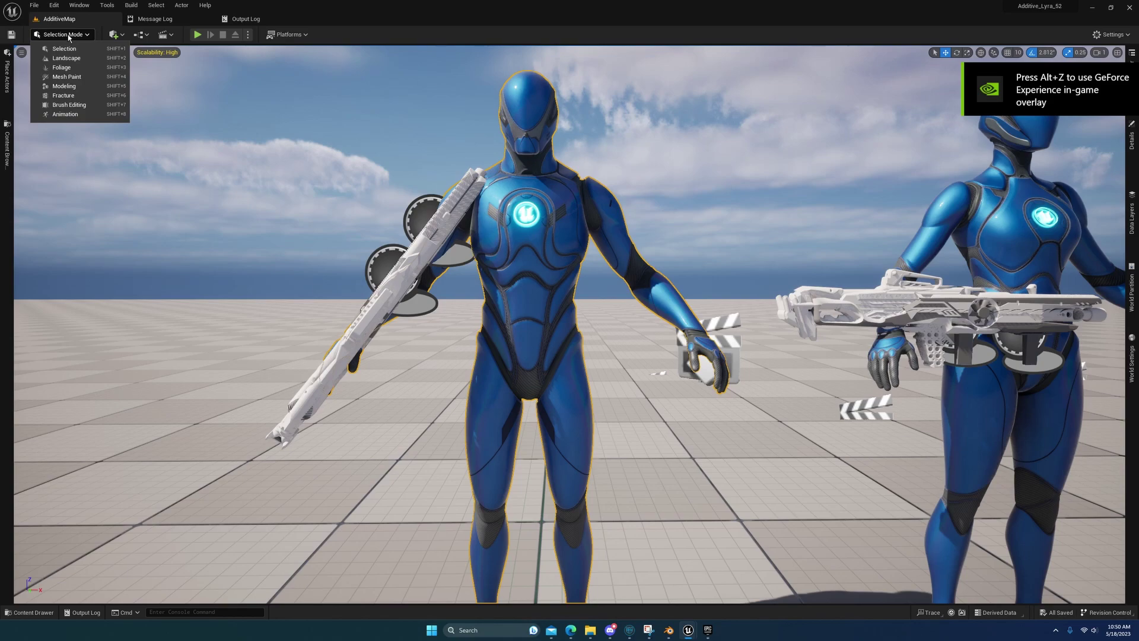
click(67, 88)
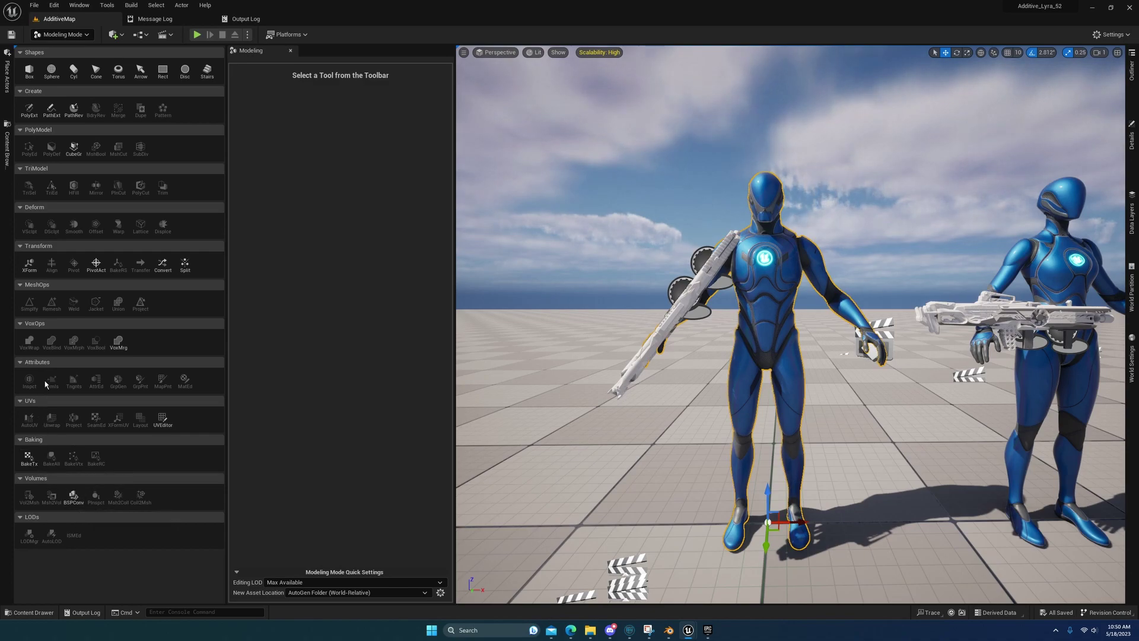
click(57, 37)
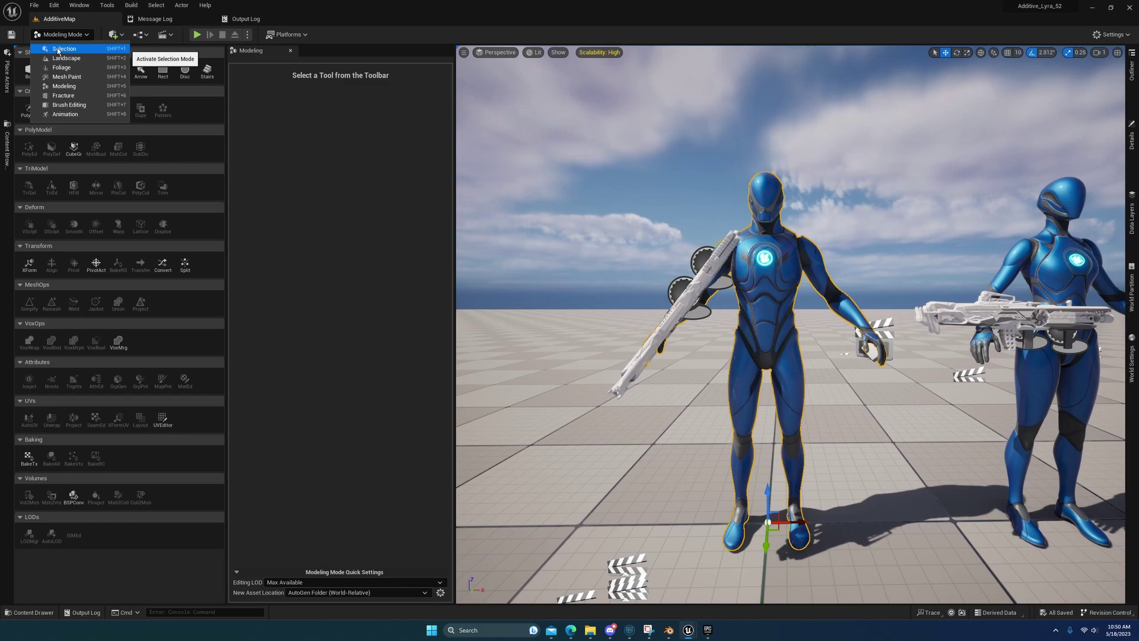
click(58, 49)
Open the mannequin's SKM_Manny skeletal mesh for editing and activate the modeling tools in a widened tool panel
scroll(519, 222, up, 3)
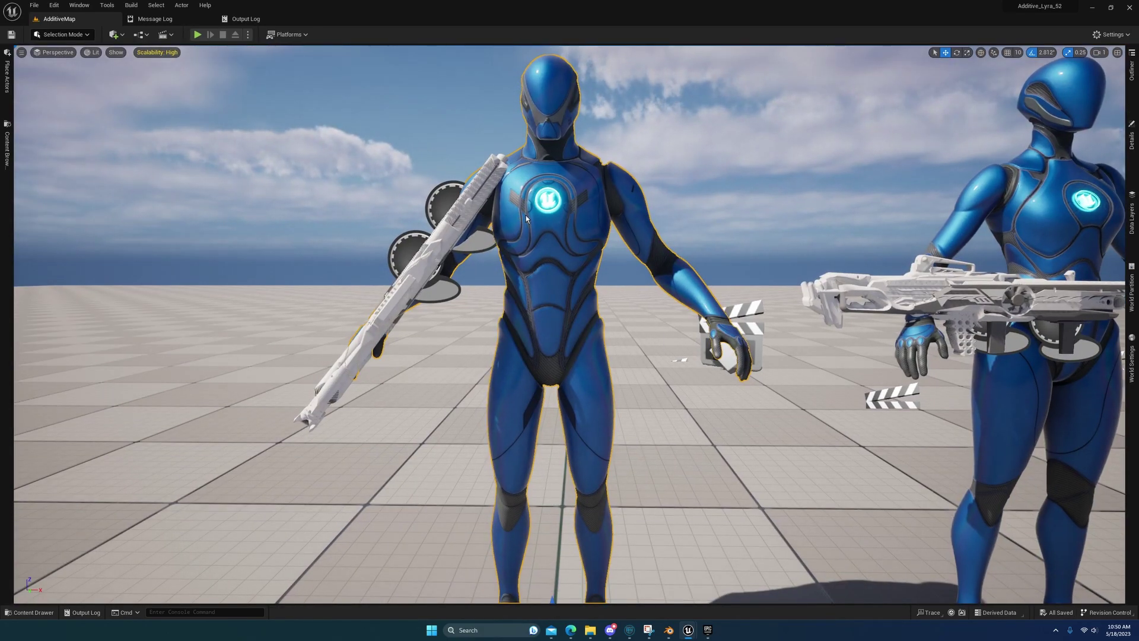
right_click(525, 218)
click(584, 240)
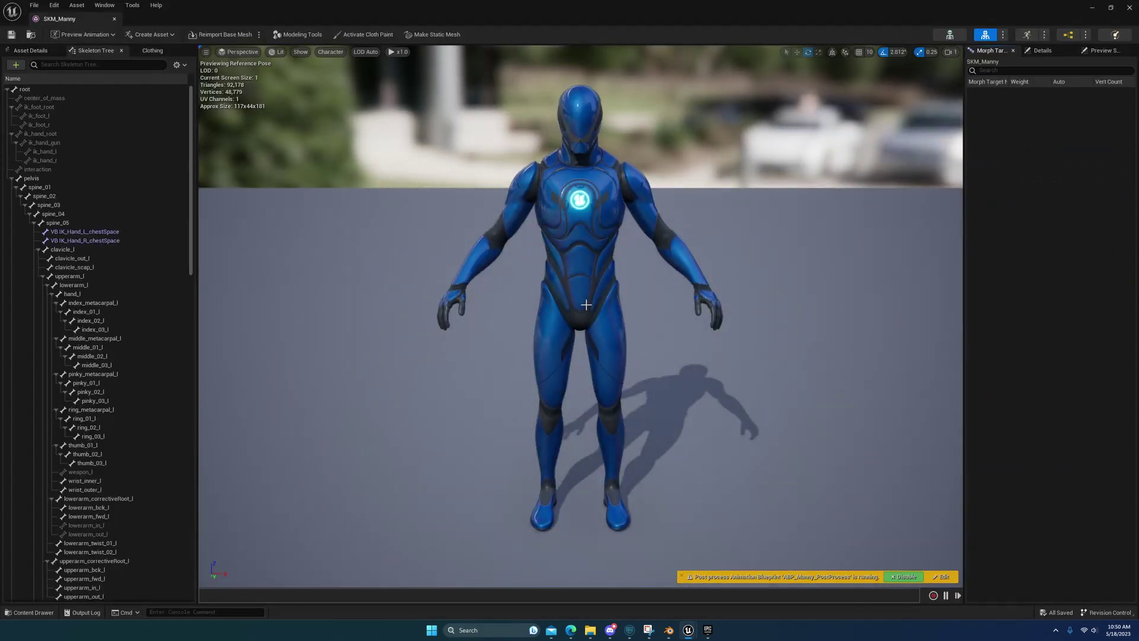
click(286, 36)
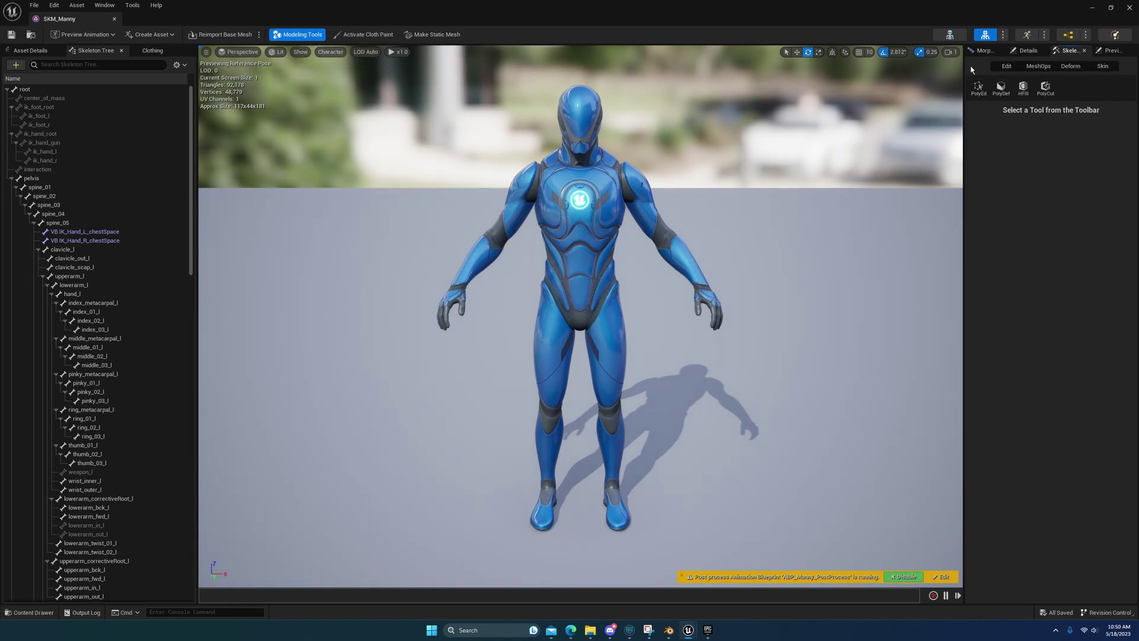
drag(966, 71, 817, 74)
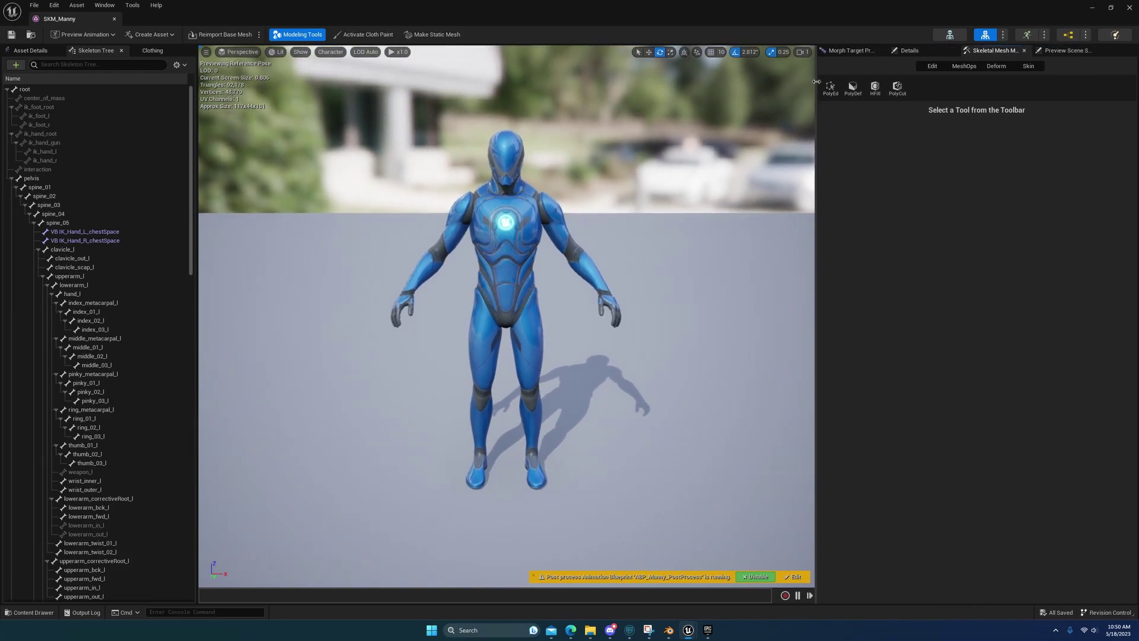
Review the modeling tools offered for mesh operations, deformation, skinning and editing
click(963, 66)
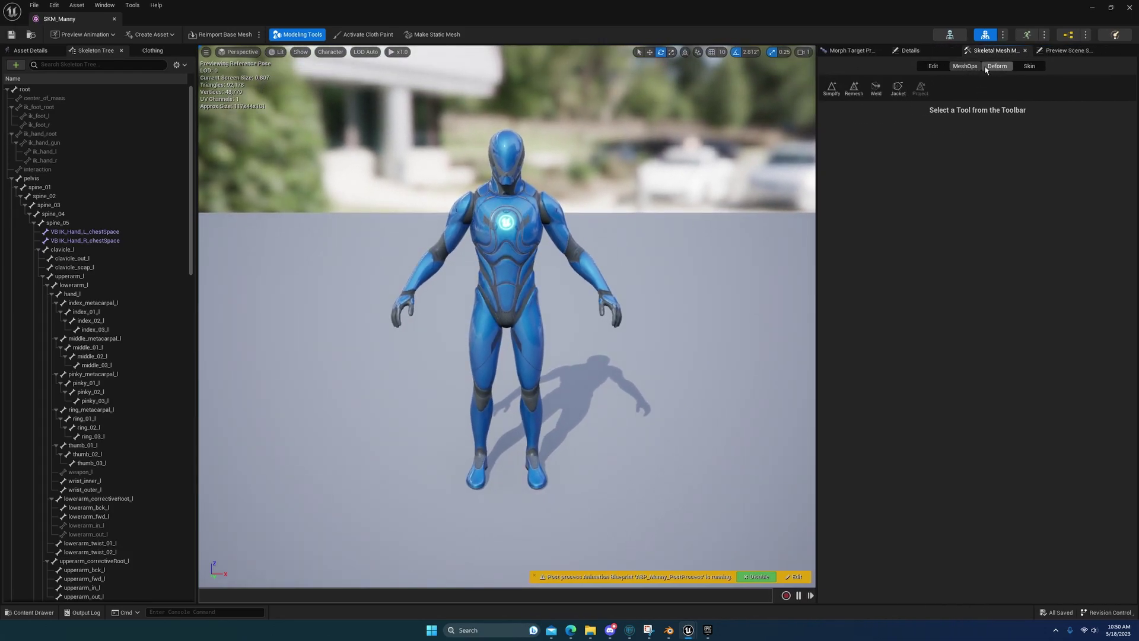
click(995, 69)
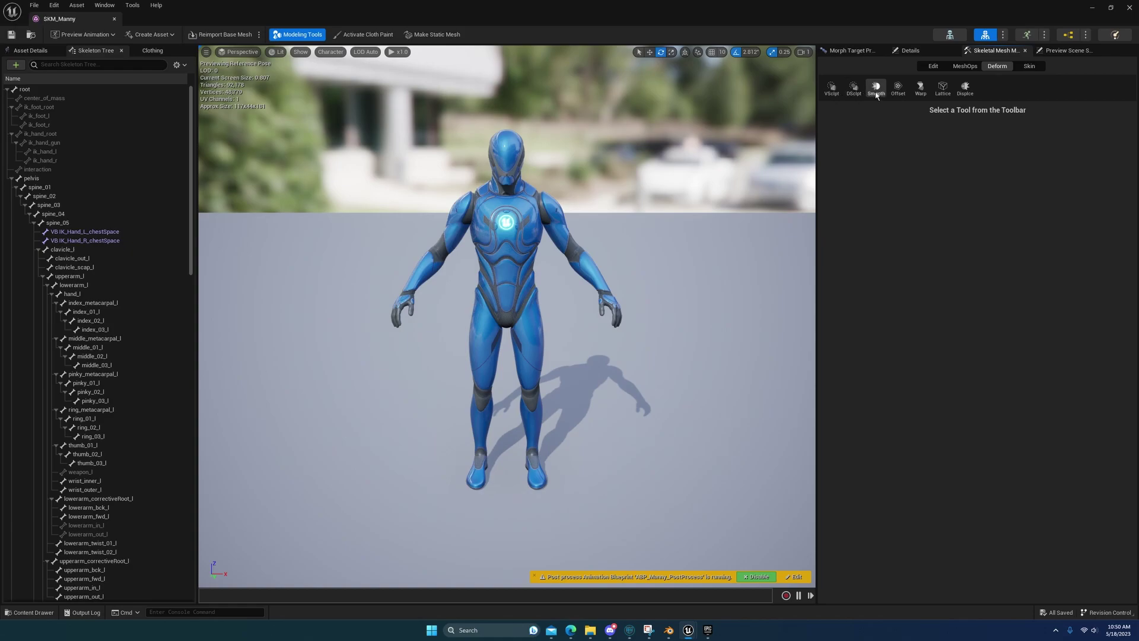
click(1030, 66)
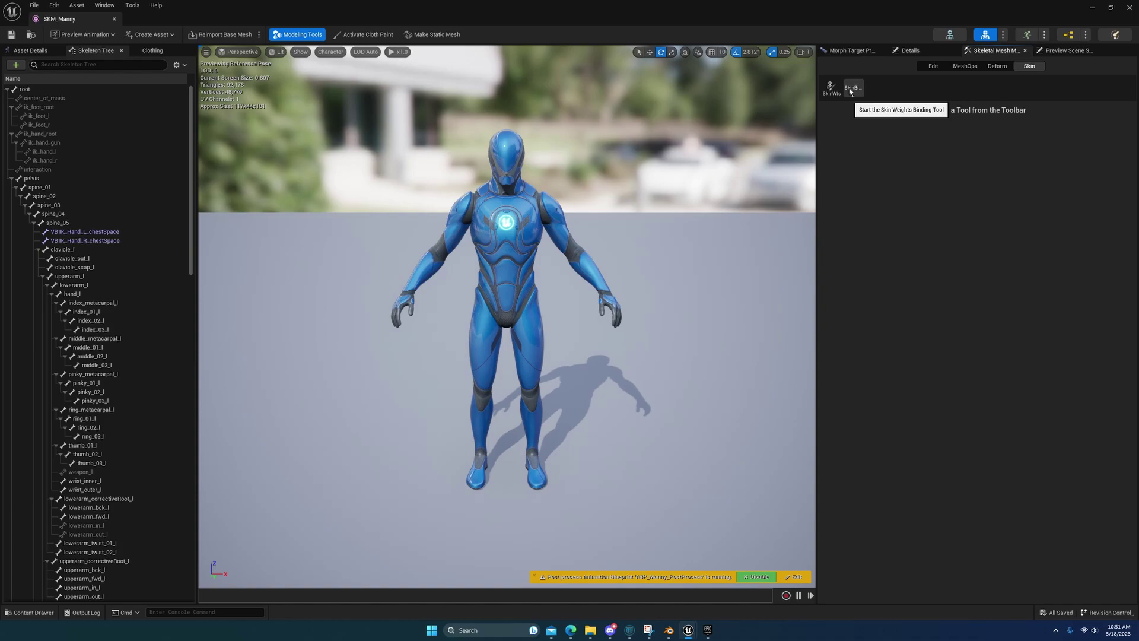
click(933, 67)
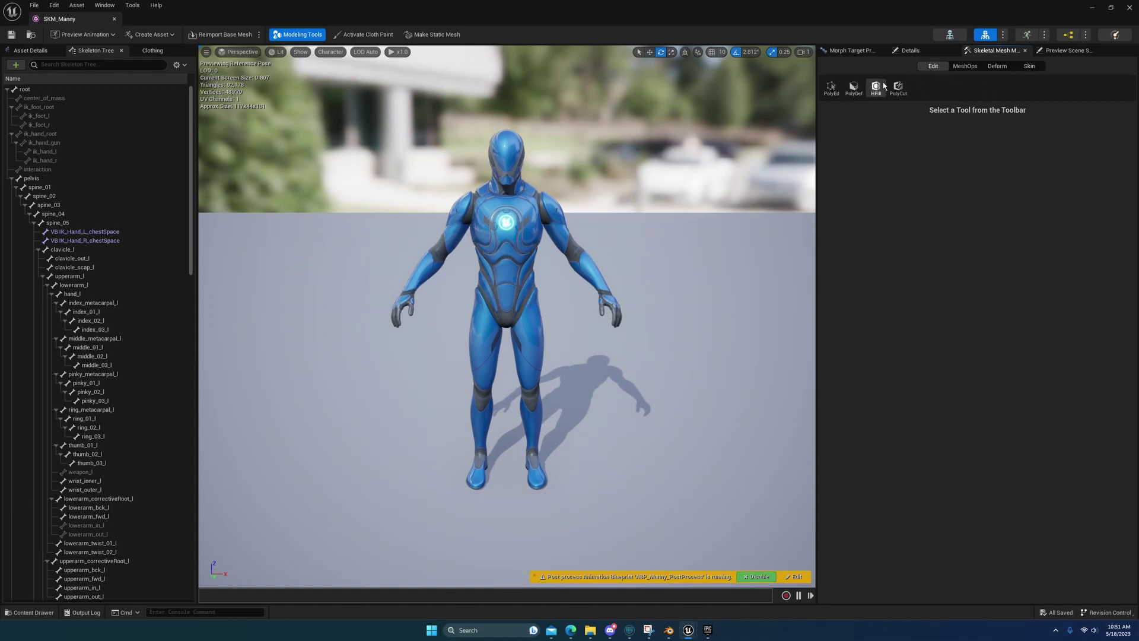
Start the Simplify mesh operation on SKM_Manny with QEM as the simplifier type
click(966, 68)
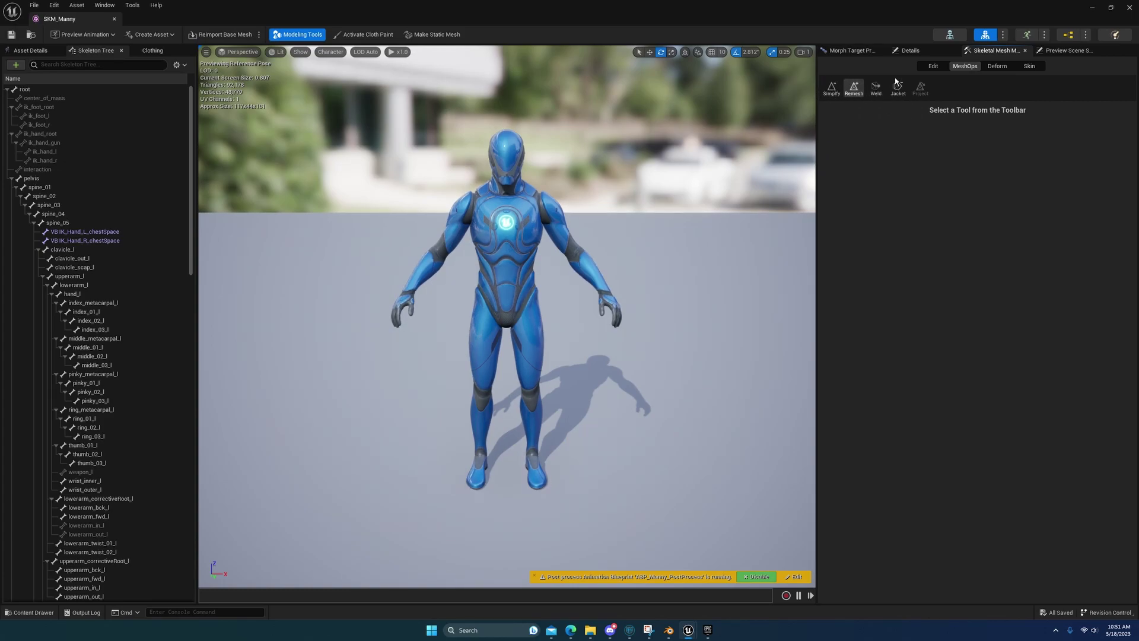
click(831, 88)
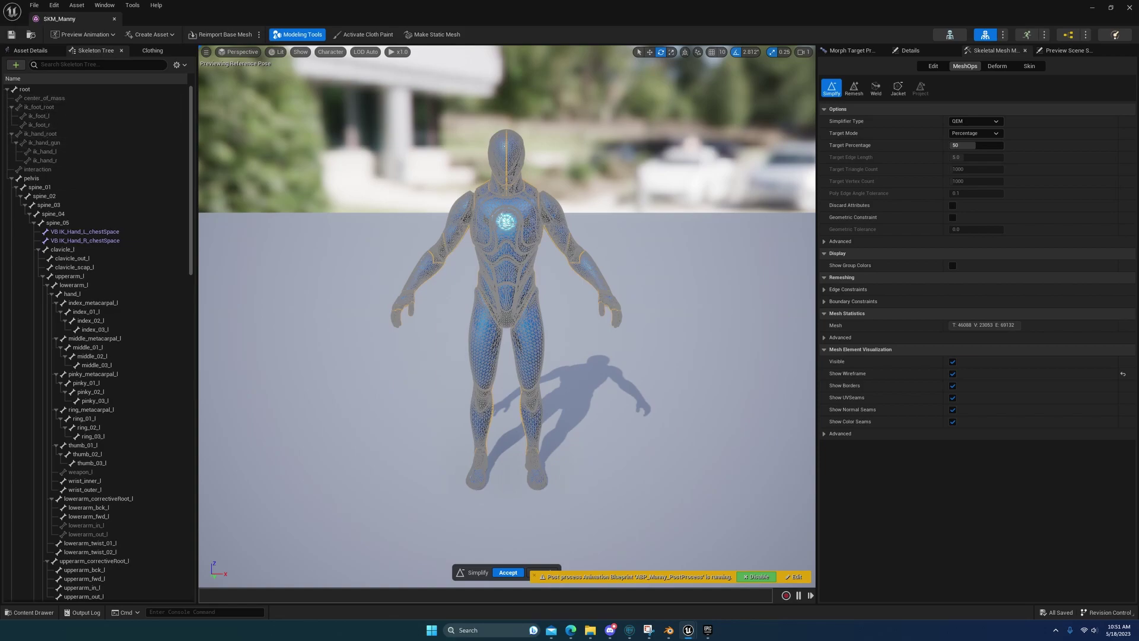
click(968, 122)
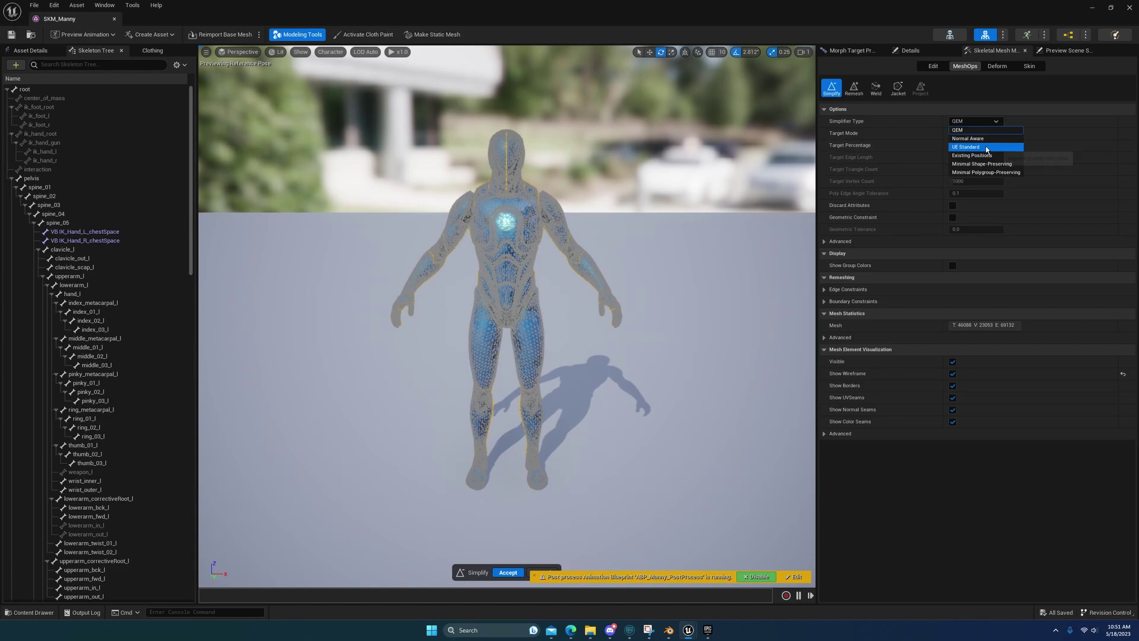
click(956, 130)
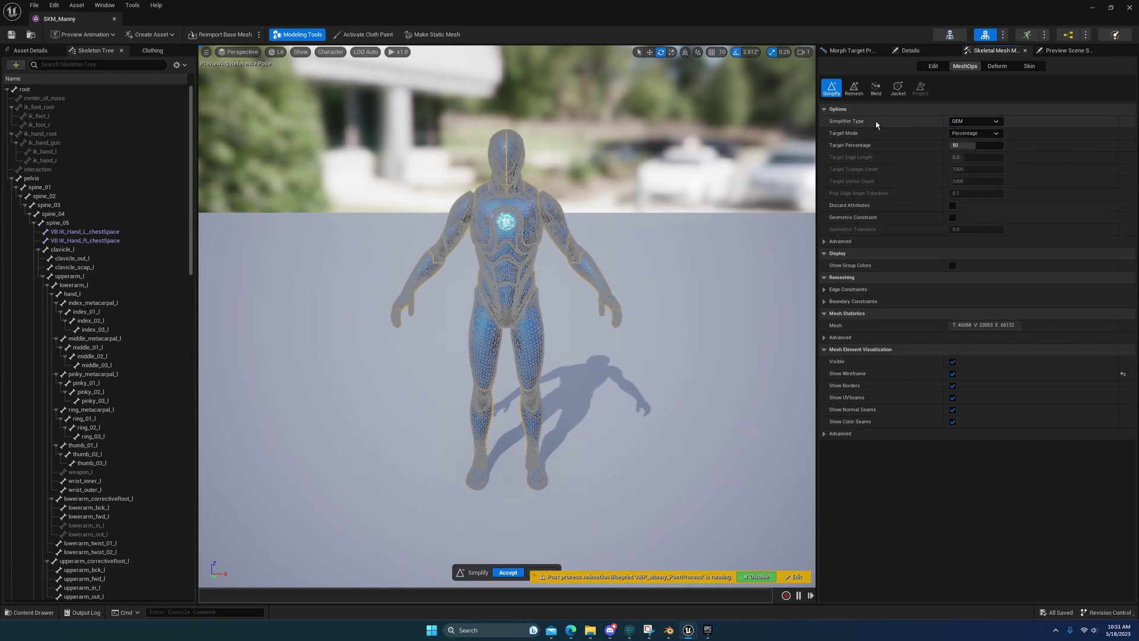
Examine the simplified wireframe preview on the mannequin's torso, arms and head, up close and from farther away
right_drag(507, 315, 509, 287)
key(w)
scroll(509, 287, down, 3)
key(s)
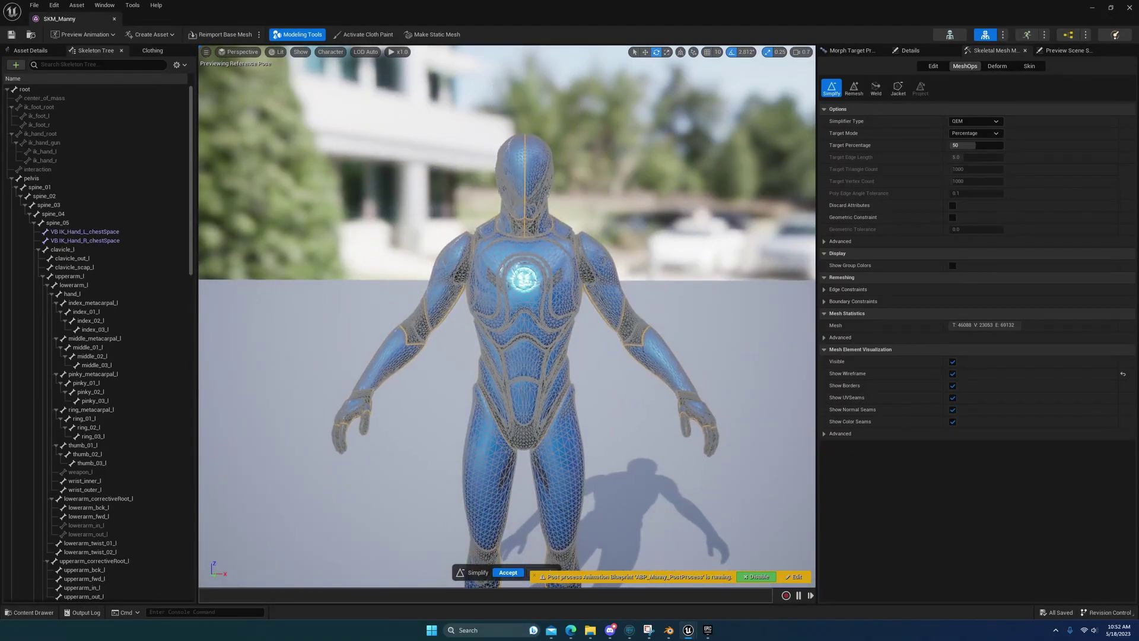
scroll(507, 314, up, 6)
scroll(507, 314, up, 1)
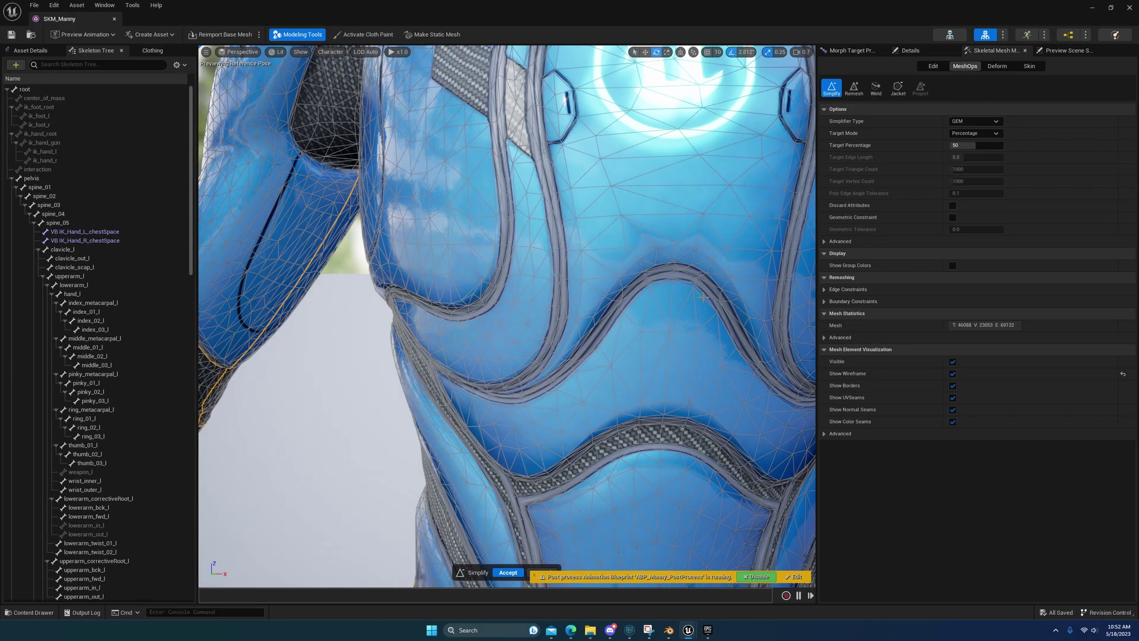
scroll(689, 403, down, 6)
right_drag(689, 404, 745, 362)
key(w)
scroll(661, 250, up, 2)
key(a)
key(s)
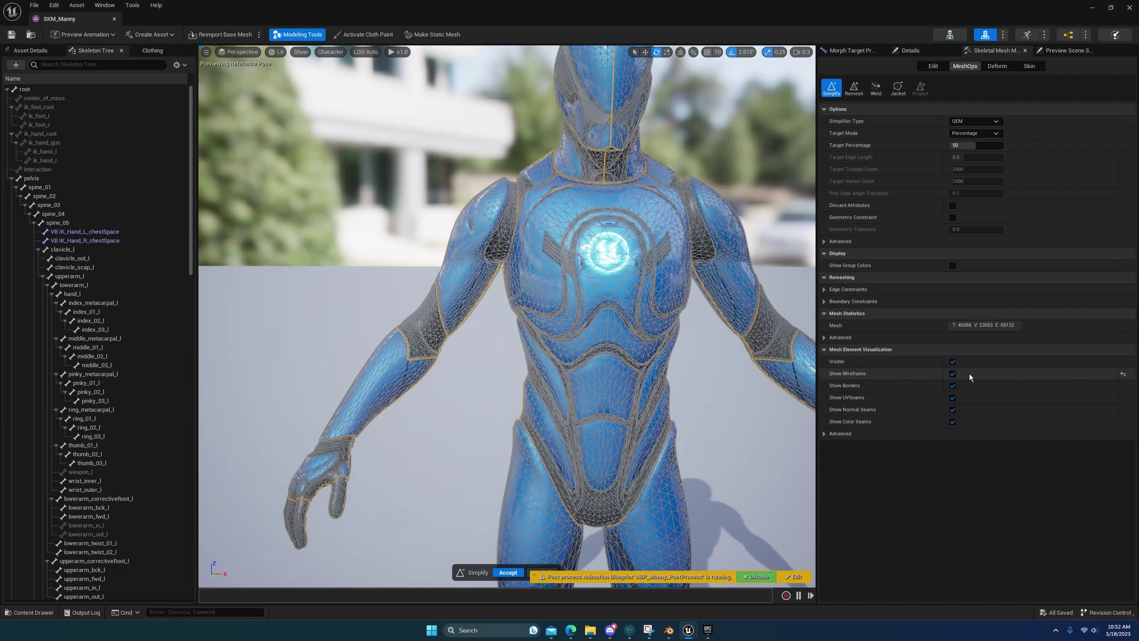
Check the preview's triangle count and apply the simplification at a 50 percent target
double_click(963, 324)
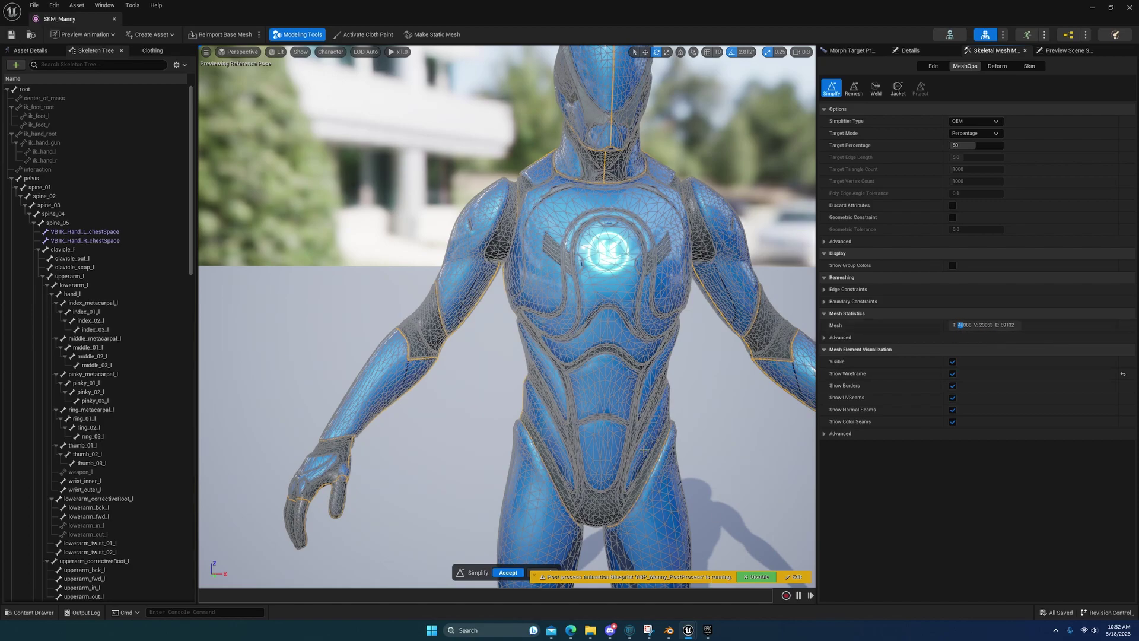
alt+drag(717, 404, 685, 547)
click(503, 572)
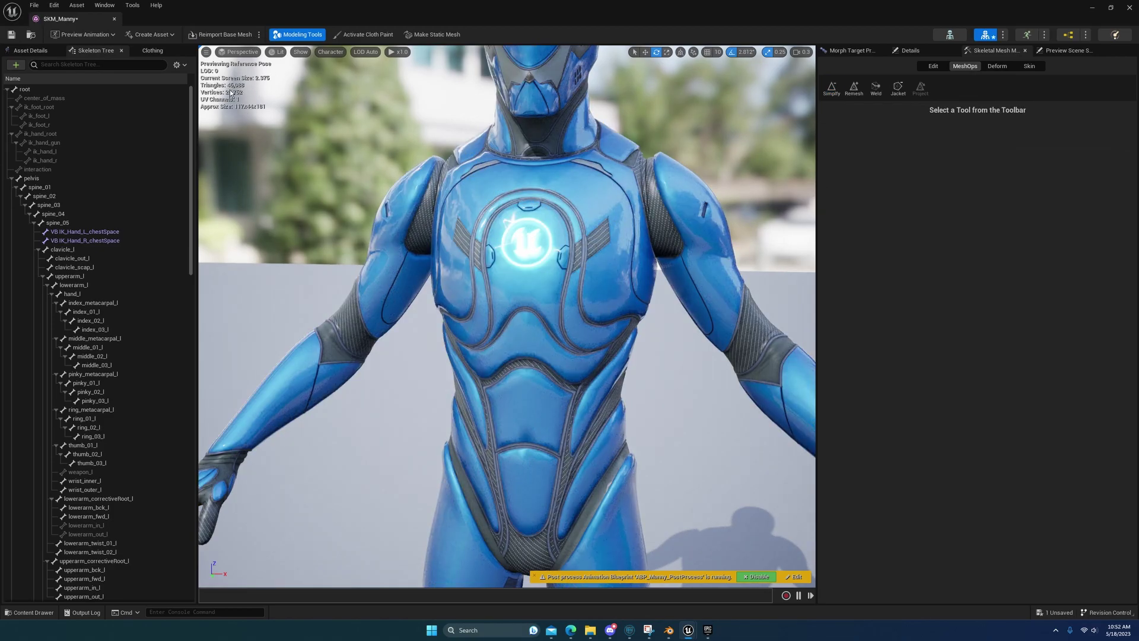
Inspect the simplified mannequin mesh and its triangle statistics from several angles
right_drag(617, 290, 532, 261)
scroll(584, 268, down, 1)
key(d)
key(d)
key(w)
scroll(564, 257, up, 1)
right_drag(508, 314, 507, 315)
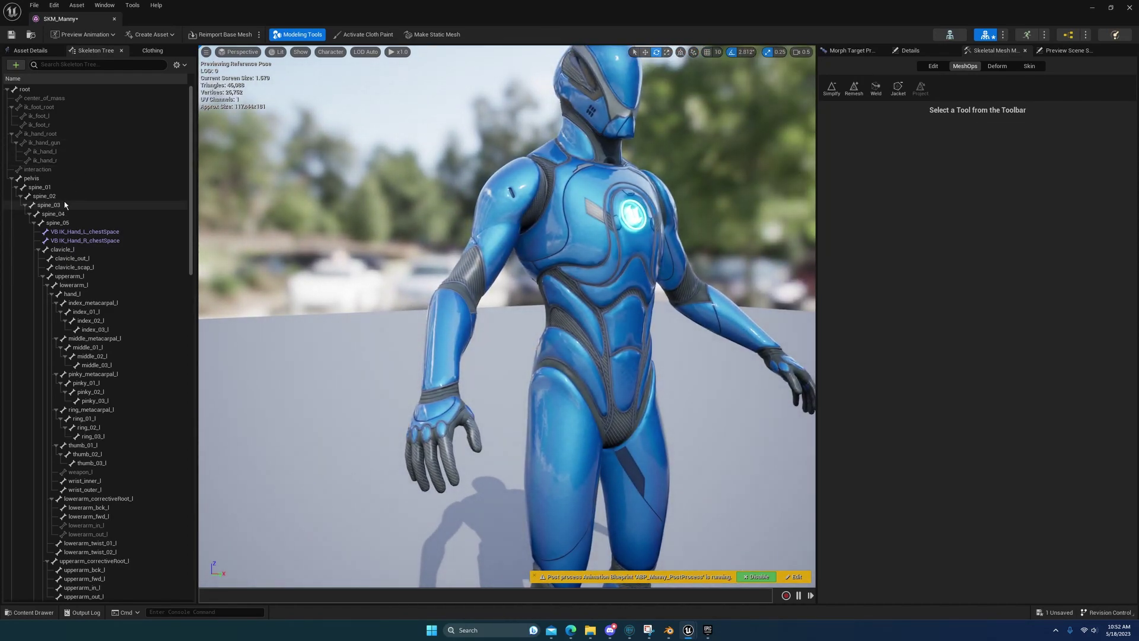
Select the clavicle_l bone, turn off the modeling tools, and try rotating the bone with the gizmo
click(64, 249)
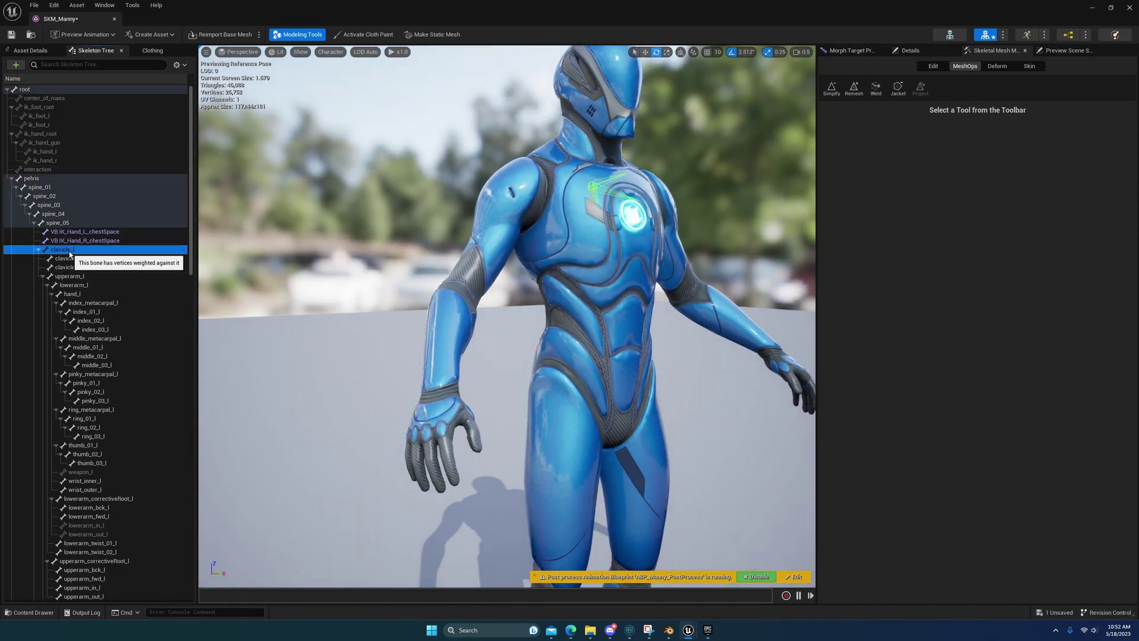
right_drag(508, 315, 507, 315)
right_drag(312, 106, 313, 106)
click(284, 34)
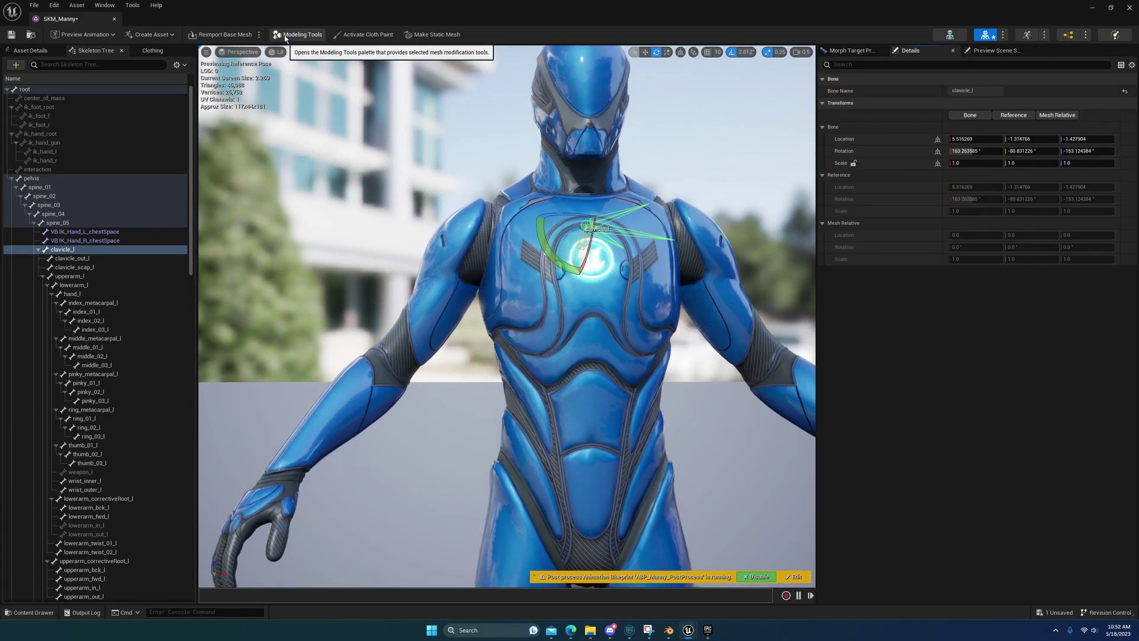
mouse_move(555, 262)
mouse_down()
mouse_move(554, 232)
mouse_move(554, 262)
mouse_up()
right_drag(624, 295, 566, 224)
mouse_move(566, 224)
mouse_down()
mouse_move(584, 209)
mouse_move(567, 224)
mouse_up()
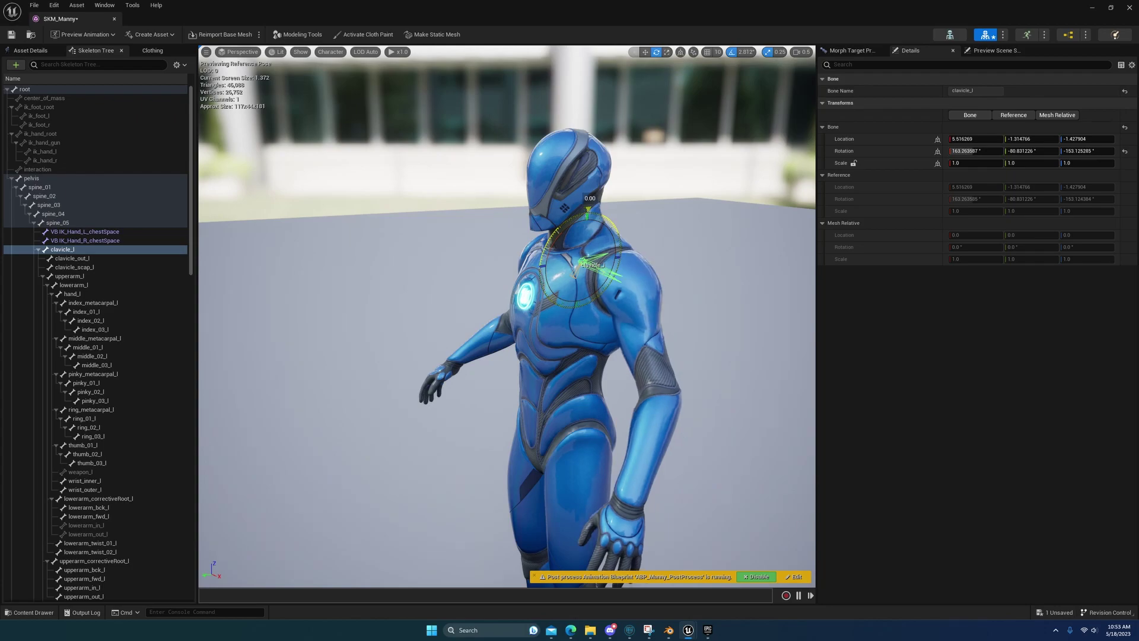
Rotate the upperarm_l bone so the left forearm and hand come in front of the torso
click(69, 277)
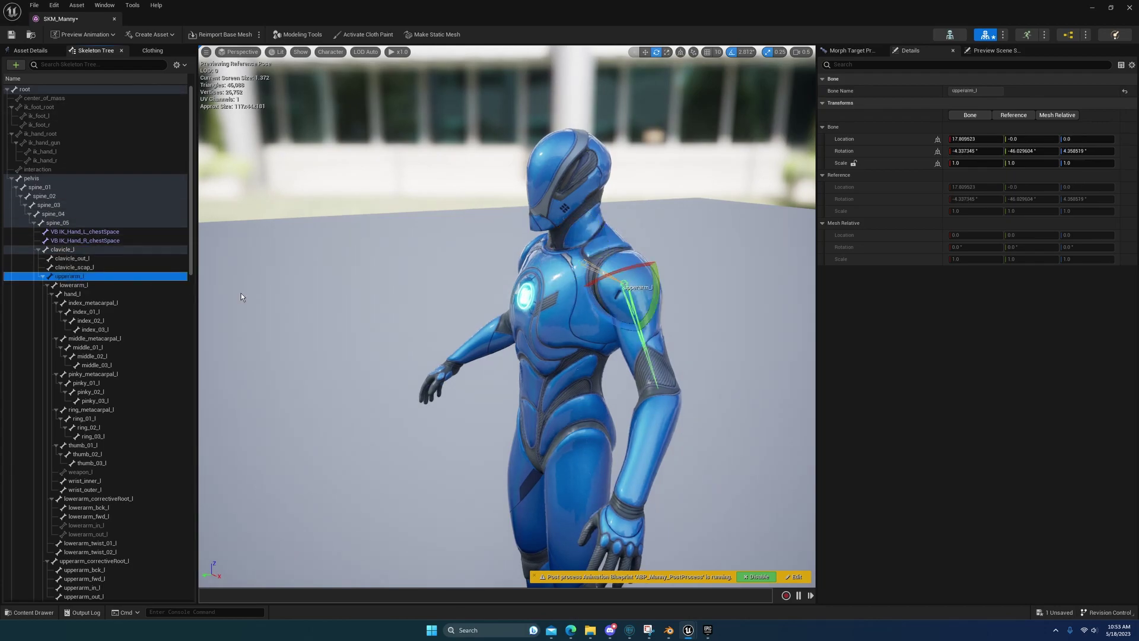
drag(614, 313, 643, 332)
drag(640, 333, 600, 336)
right_drag(650, 413, 676, 418)
alt+drag(638, 414, 814, 415)
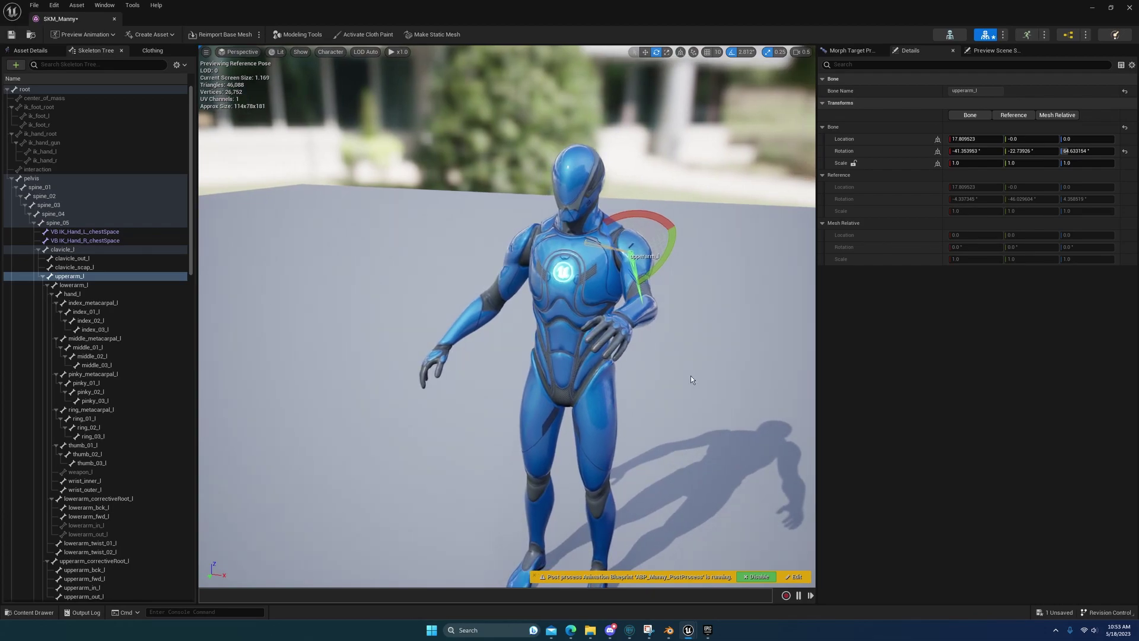